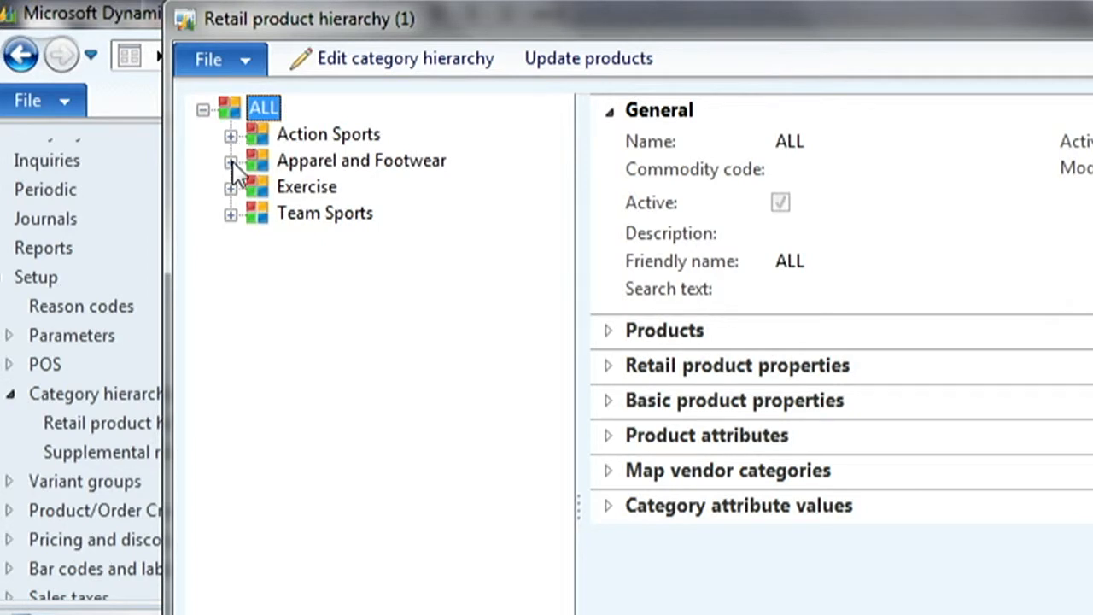
Open the Children's Shirts category under Apparel and Footwear, Apparel, Children's Apparel in the retail product hierarchy
left_click(231, 162)
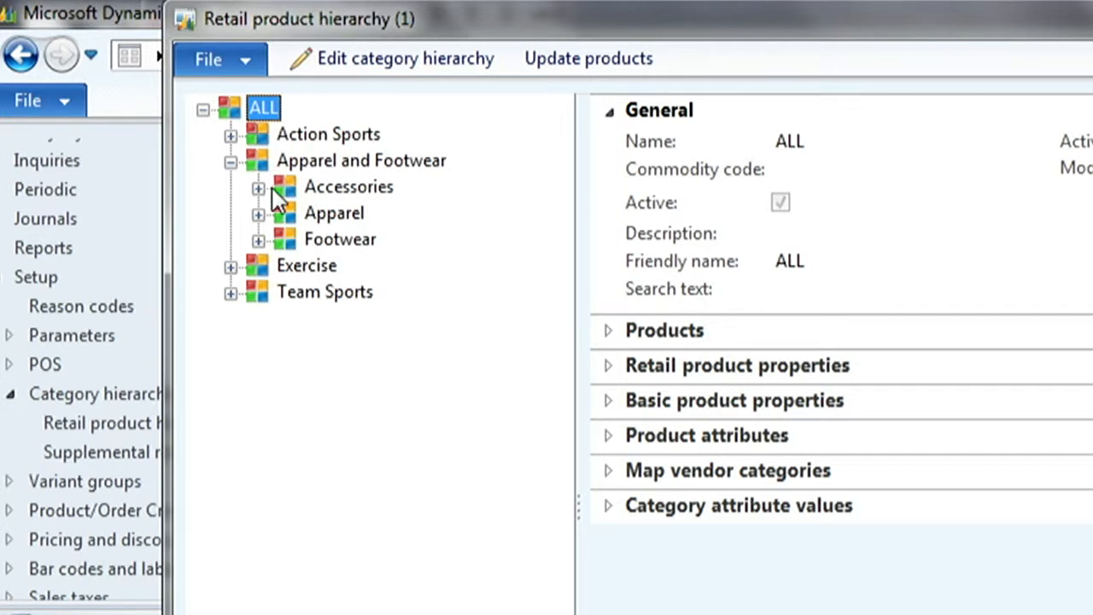
left_click(259, 215)
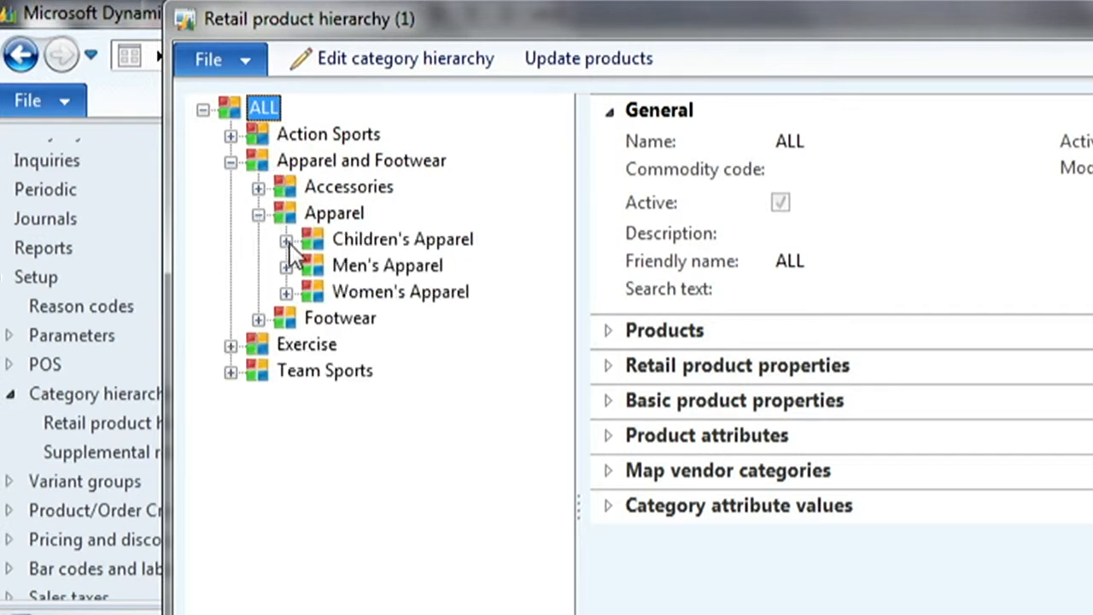
left_click(288, 241)
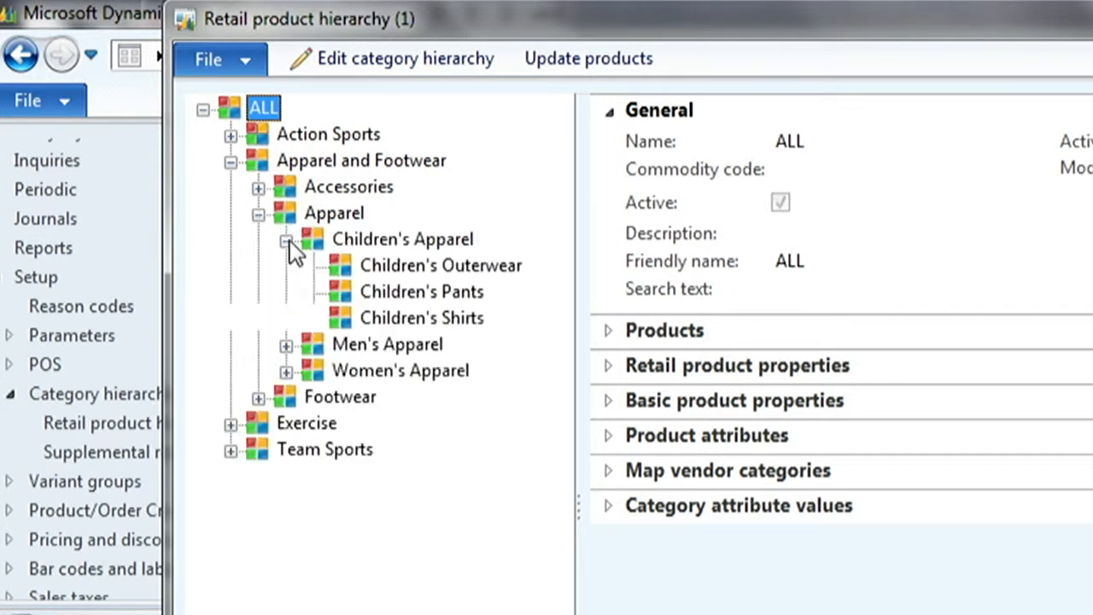
left_click(375, 316)
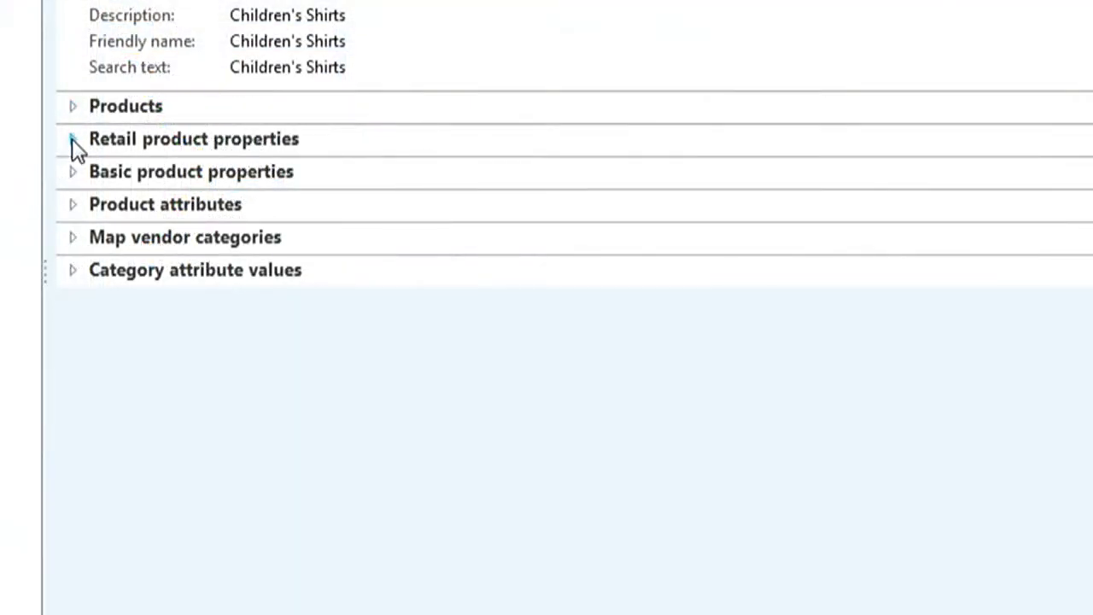
Review the retail product properties, basic product properties and vendor category mapping of Children's Shirts, and close the hierarchy form
left_click(72, 139)
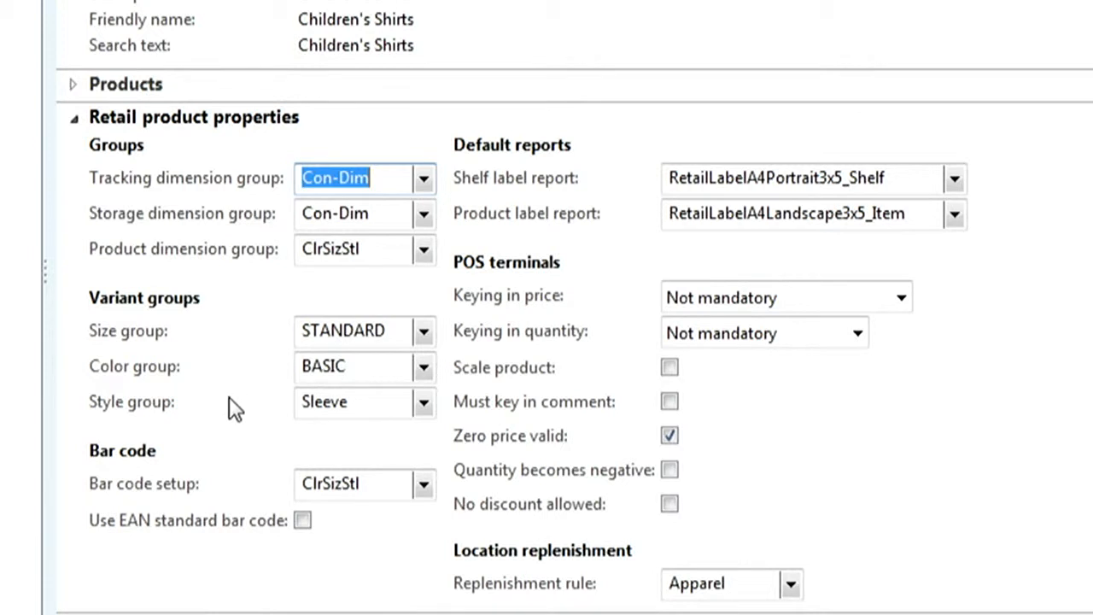
left_click(75, 119)
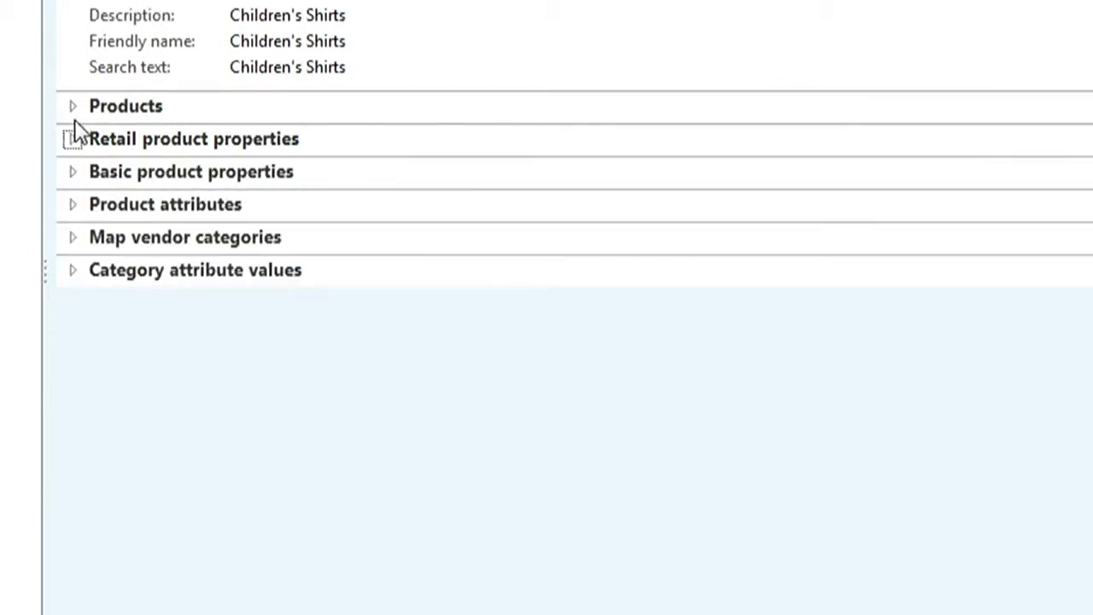
left_click(72, 171)
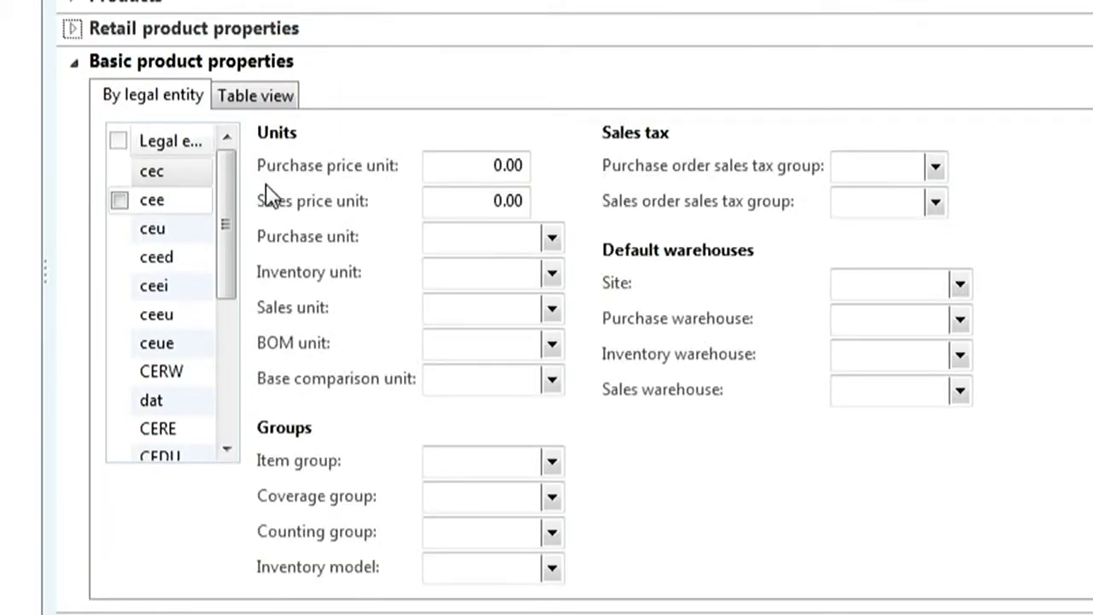
left_click(76, 64)
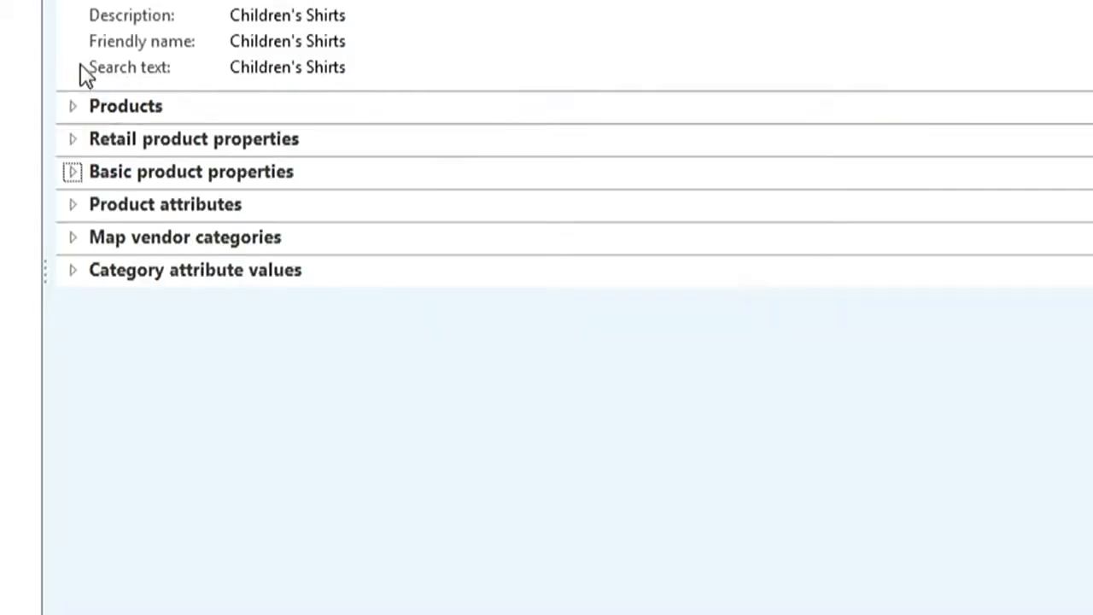
left_click(74, 238)
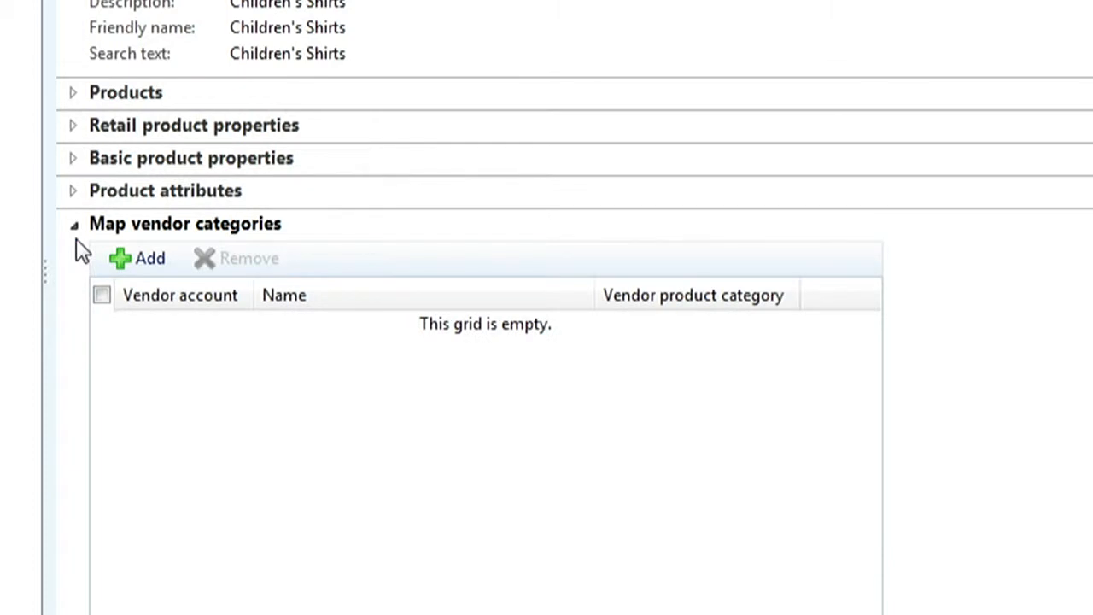
left_click(75, 229)
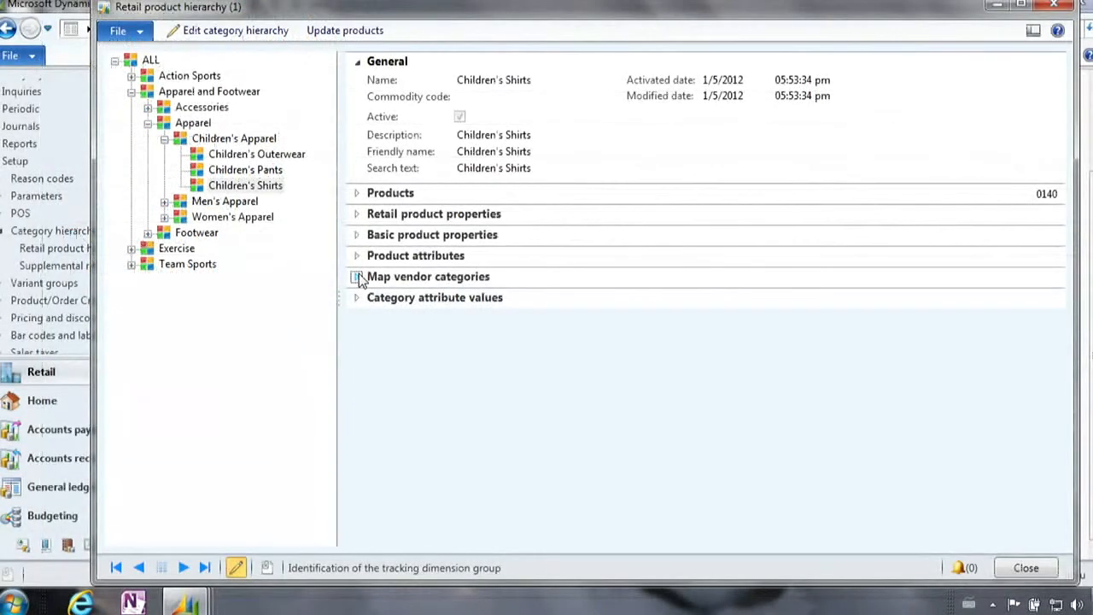
left_click(1054, 8)
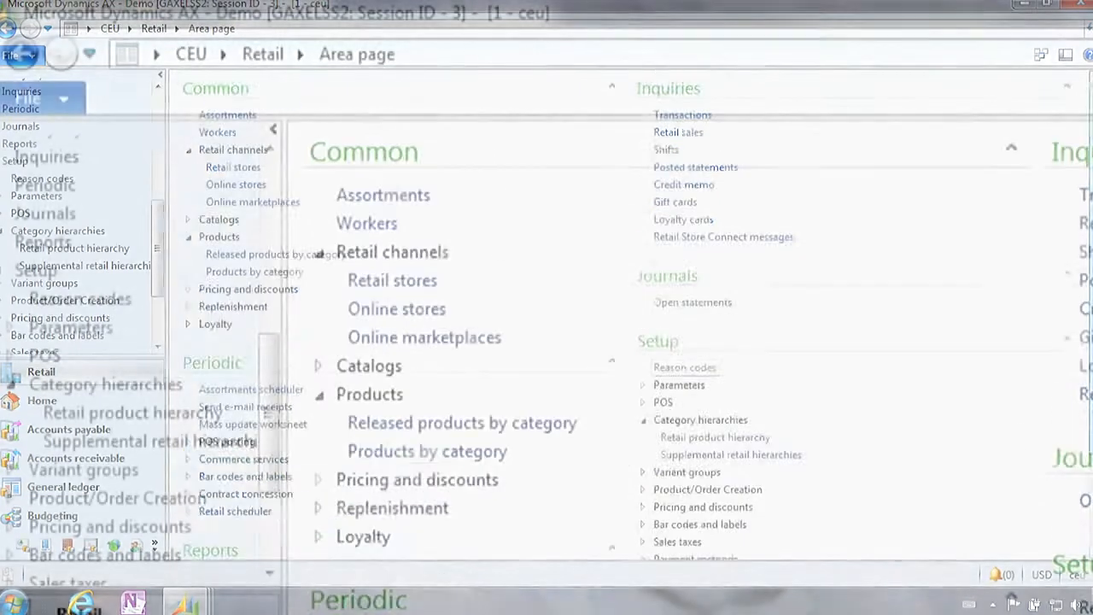
Open the Base assortment from the retail assortments and review its retail channels and product categories
left_click(390, 200)
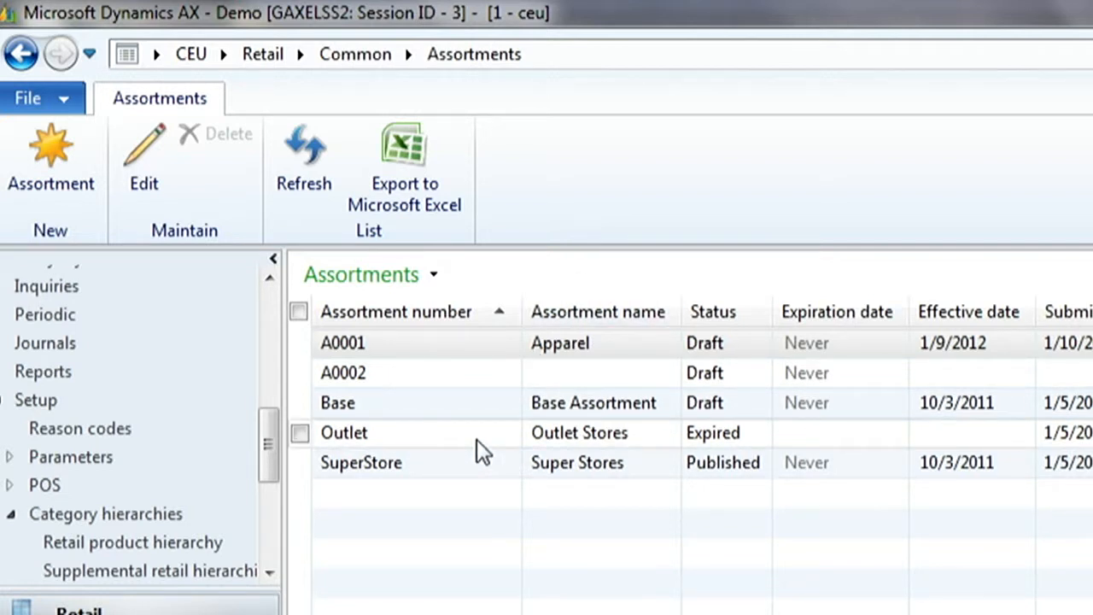
left_click(438, 405)
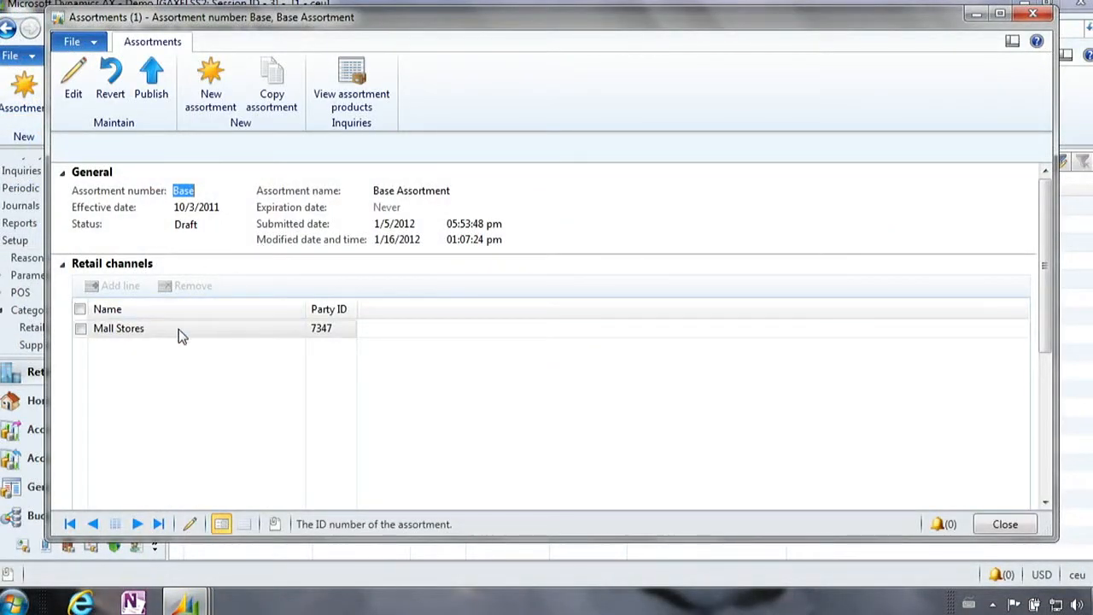
left_click_drag(1048, 248, 1050, 325)
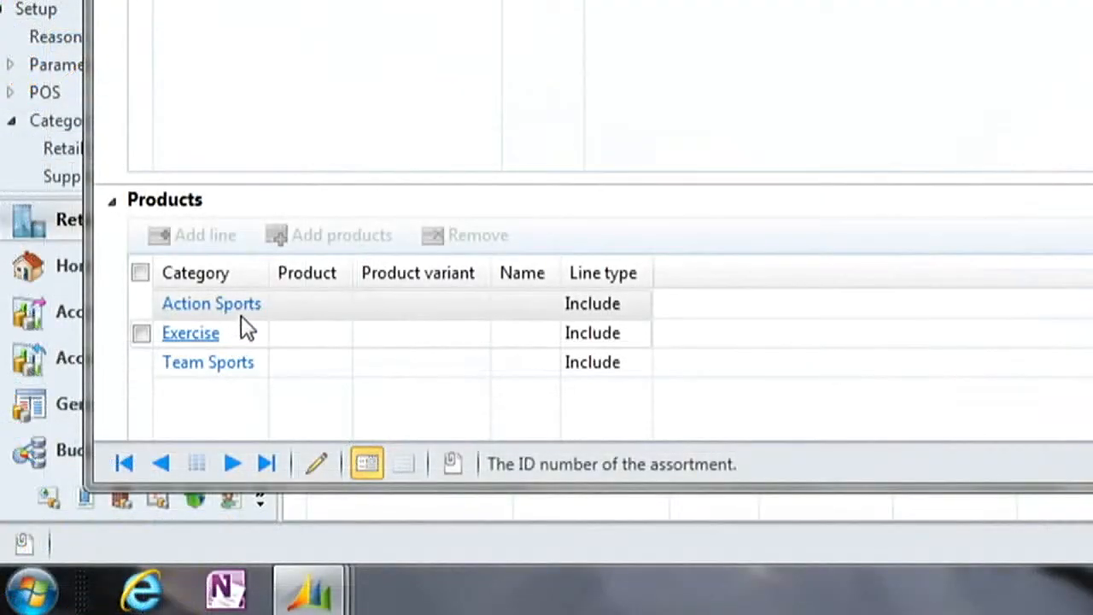
mouse_move(242, 312)
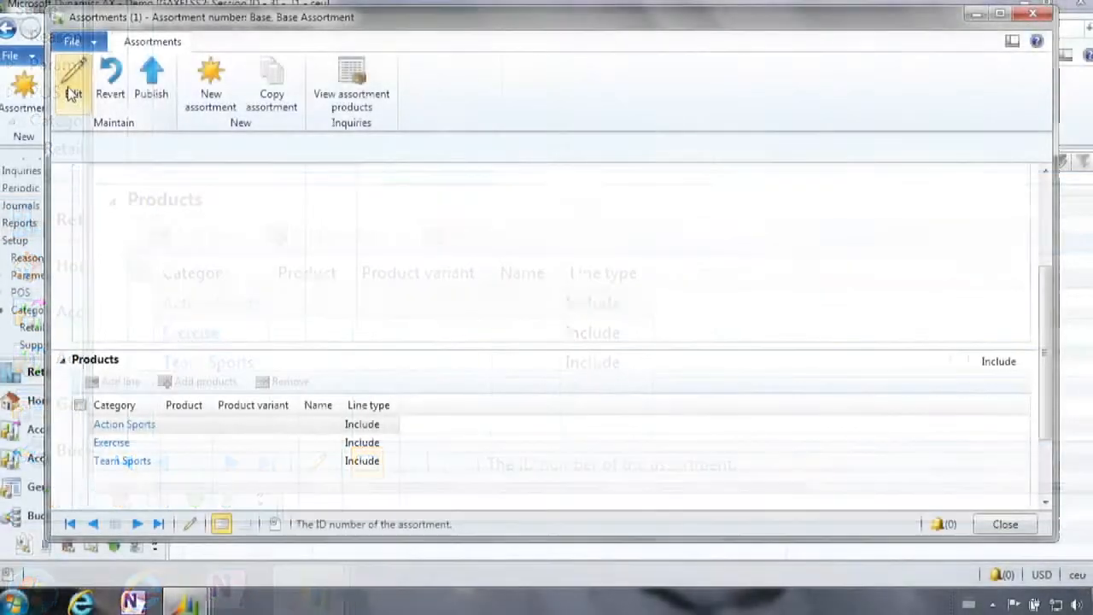
Add a product line with the Apparel and Footwear category to the Base assortment, using line type Include
left_click(72, 92)
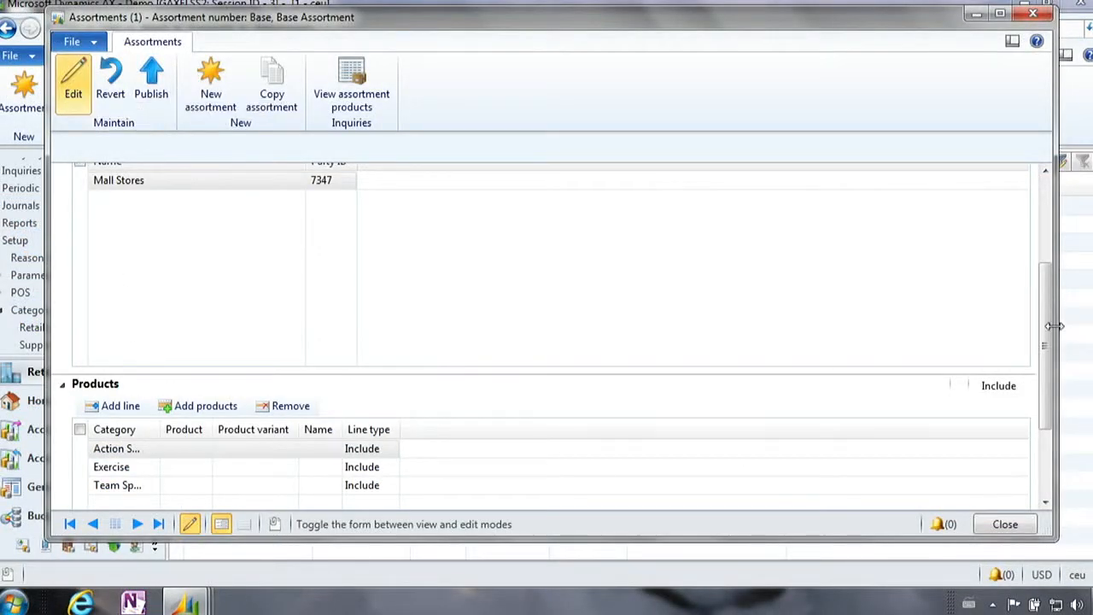
left_click_drag(1051, 330, 1037, 361)
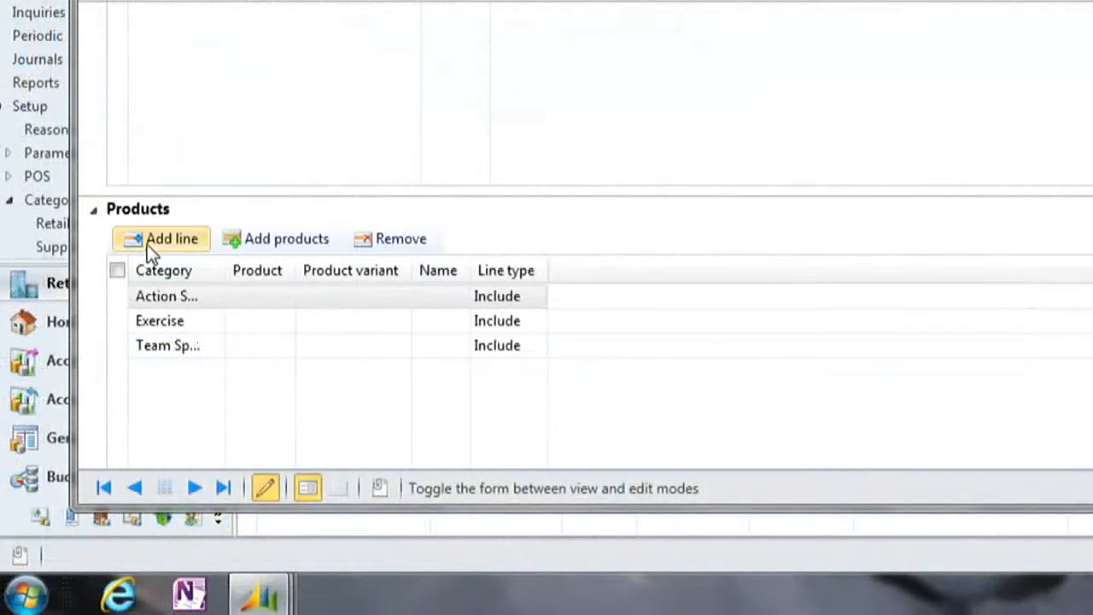
left_click(104, 341)
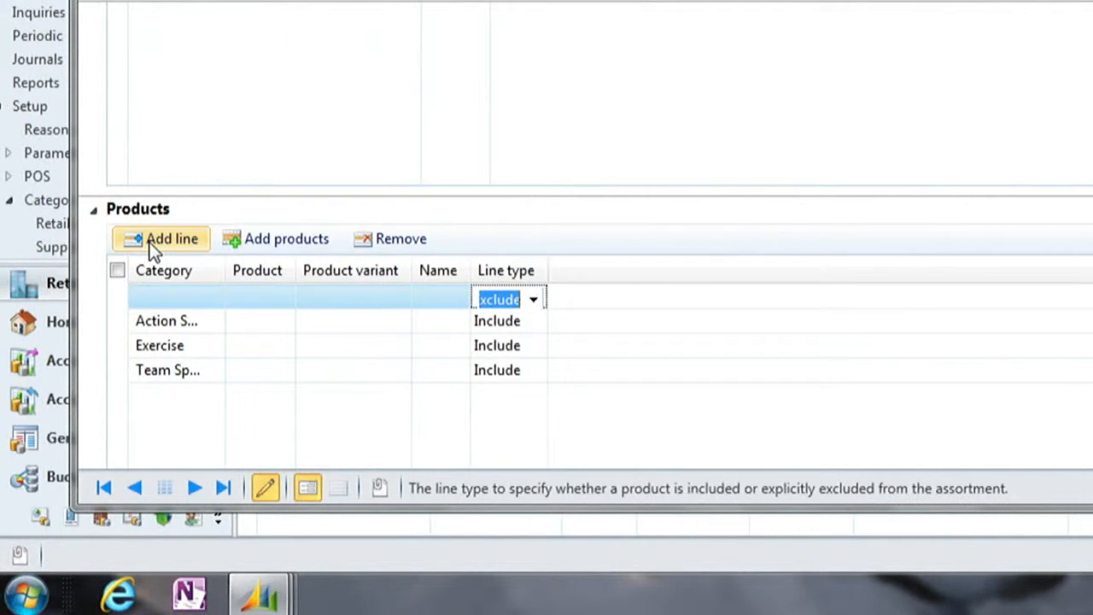
left_click(177, 295)
left_click(212, 296)
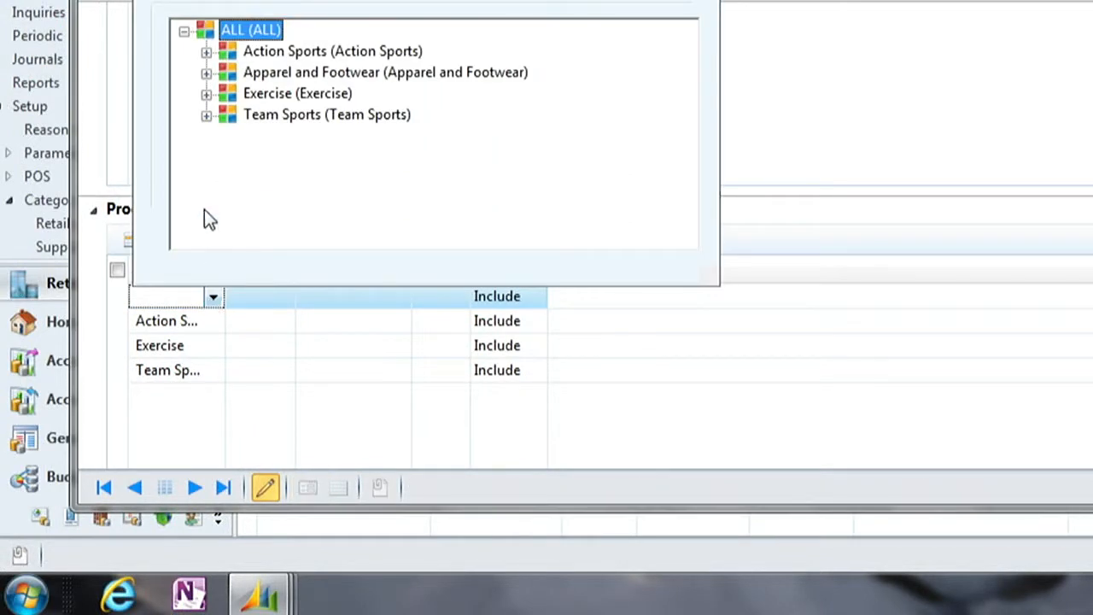
left_click(265, 75)
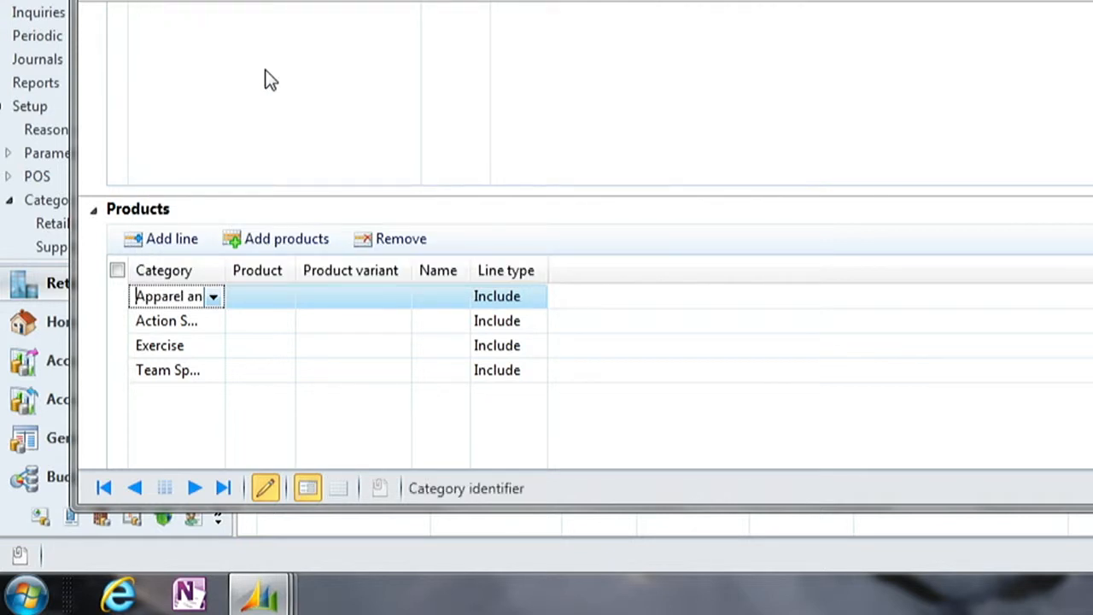
Look through the products available for the Apparel and Footwear line without choosing one, and close the assortment
left_click(272, 299)
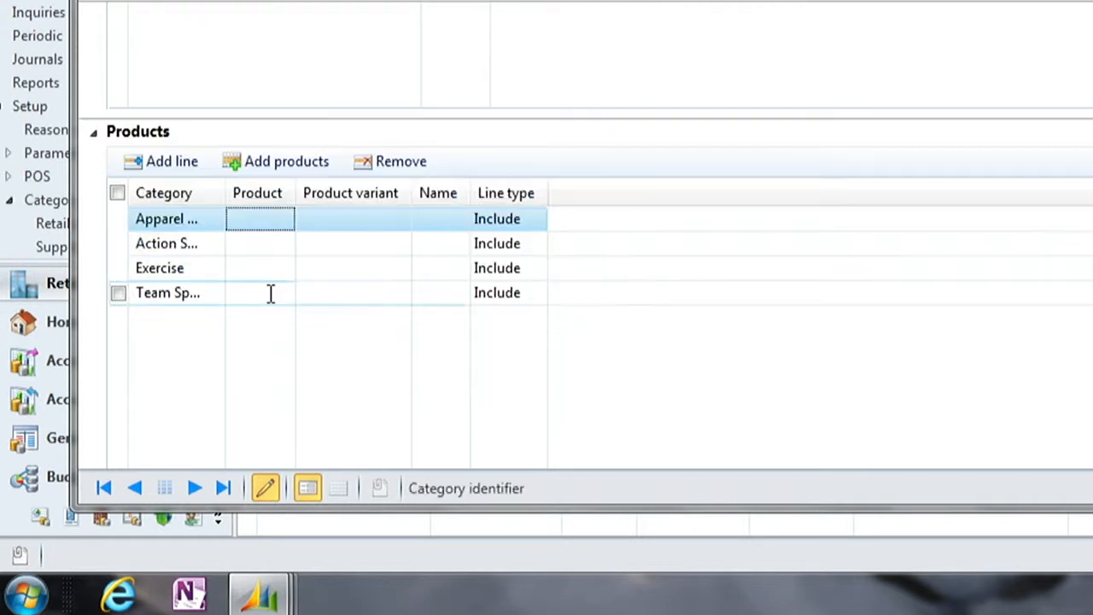
left_click(284, 221)
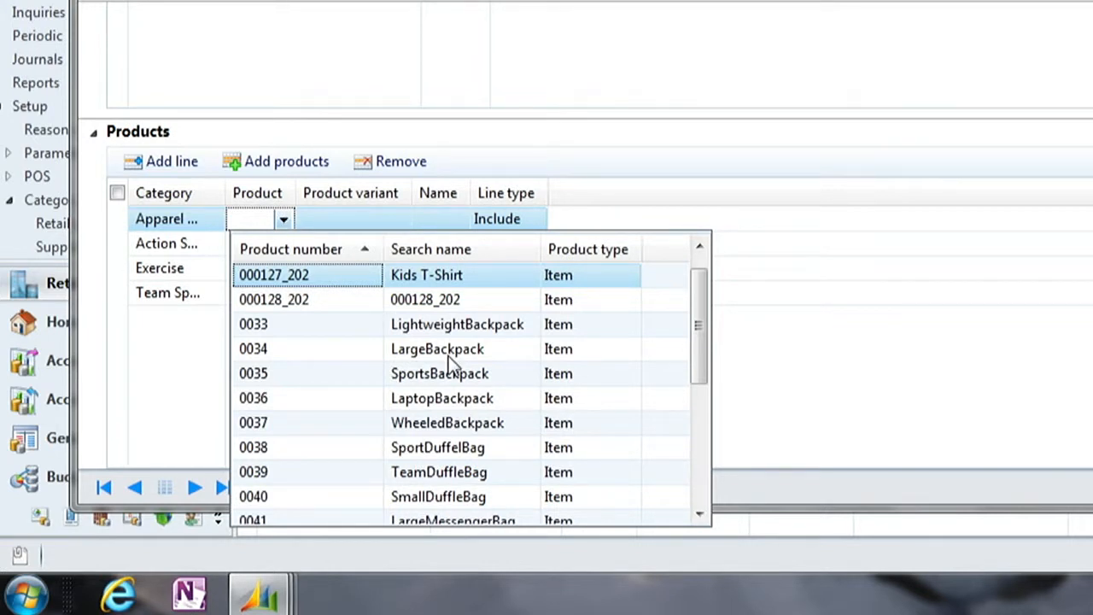
left_click(770, 316)
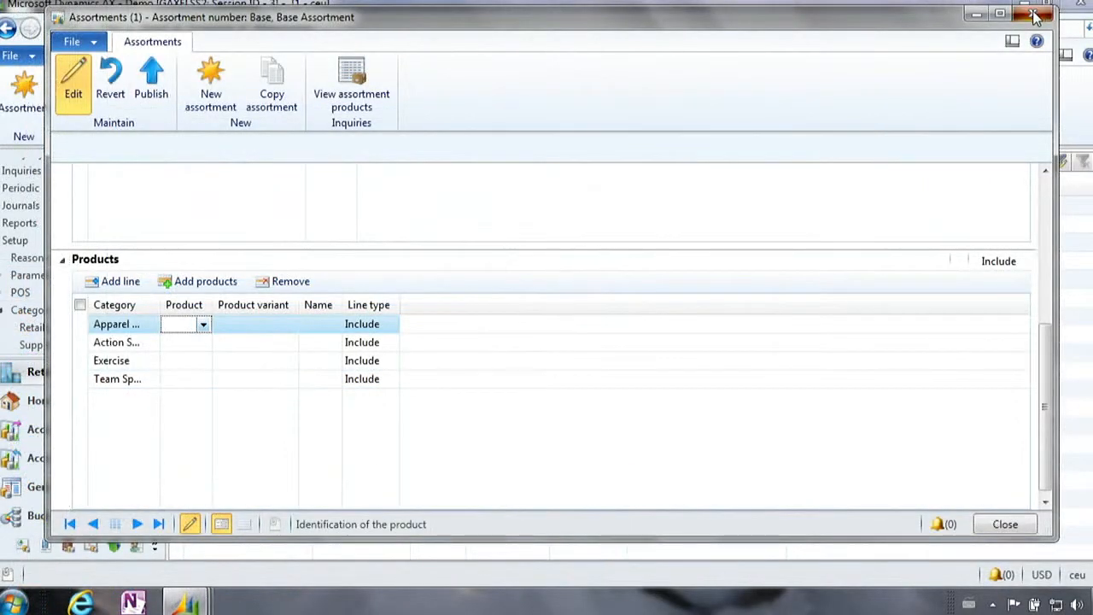
left_click(1035, 17)
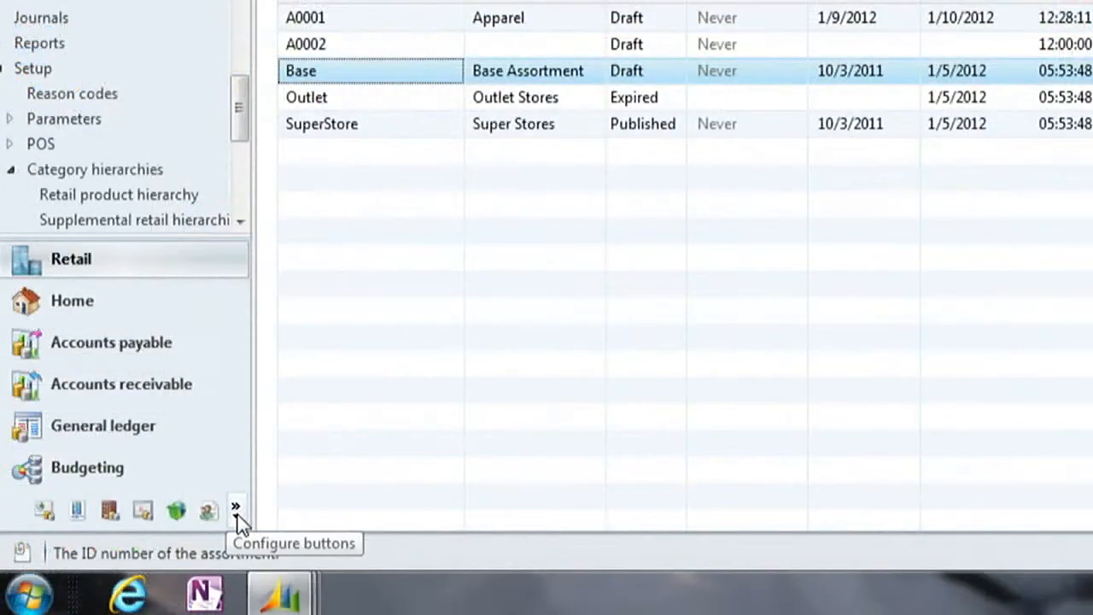
Open the Assortment hierarchy in the hierarchy designer from the organization hierarchies in Organization administration
left_click(236, 515)
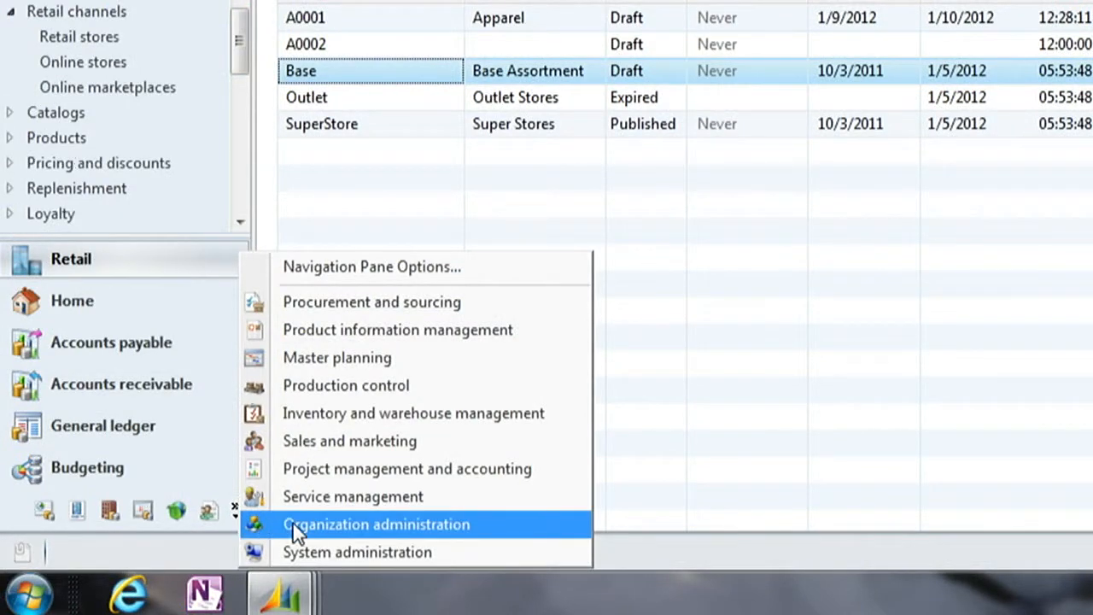
left_click(315, 528)
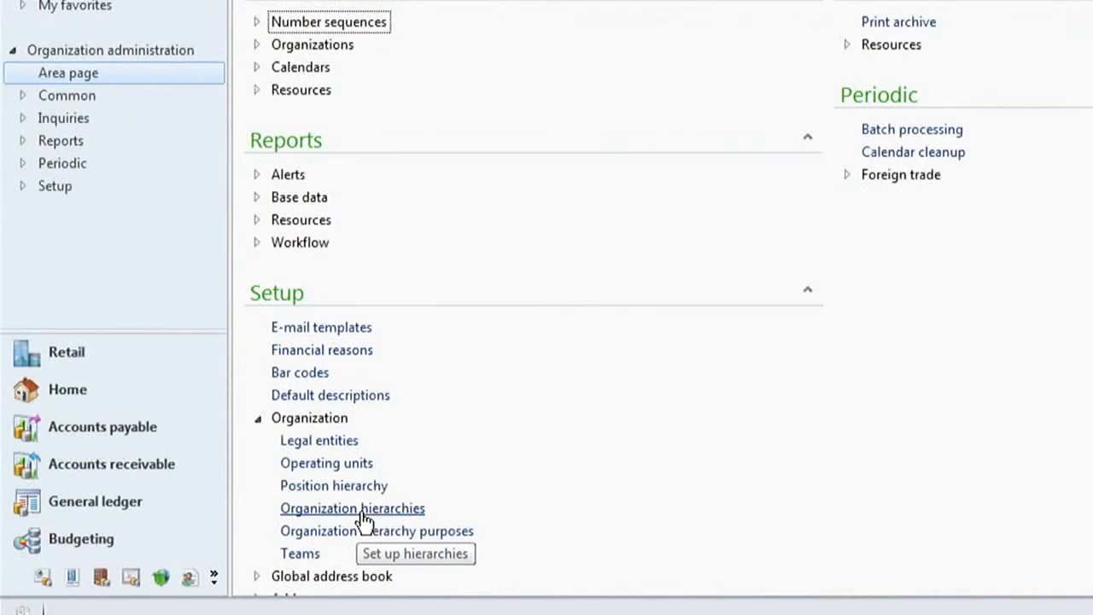
left_click(363, 511)
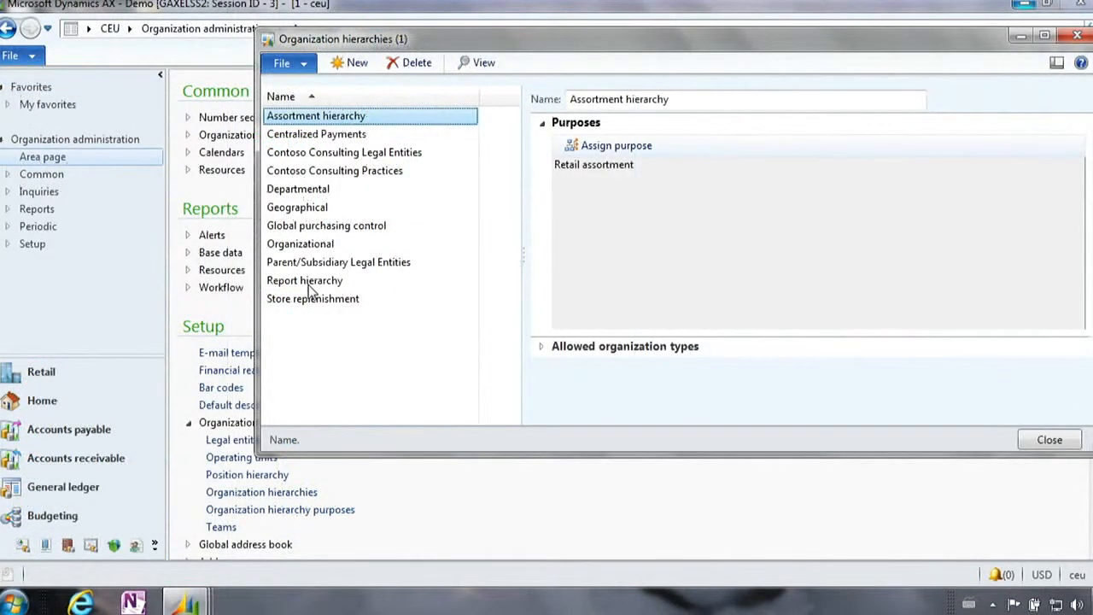
left_click(484, 63)
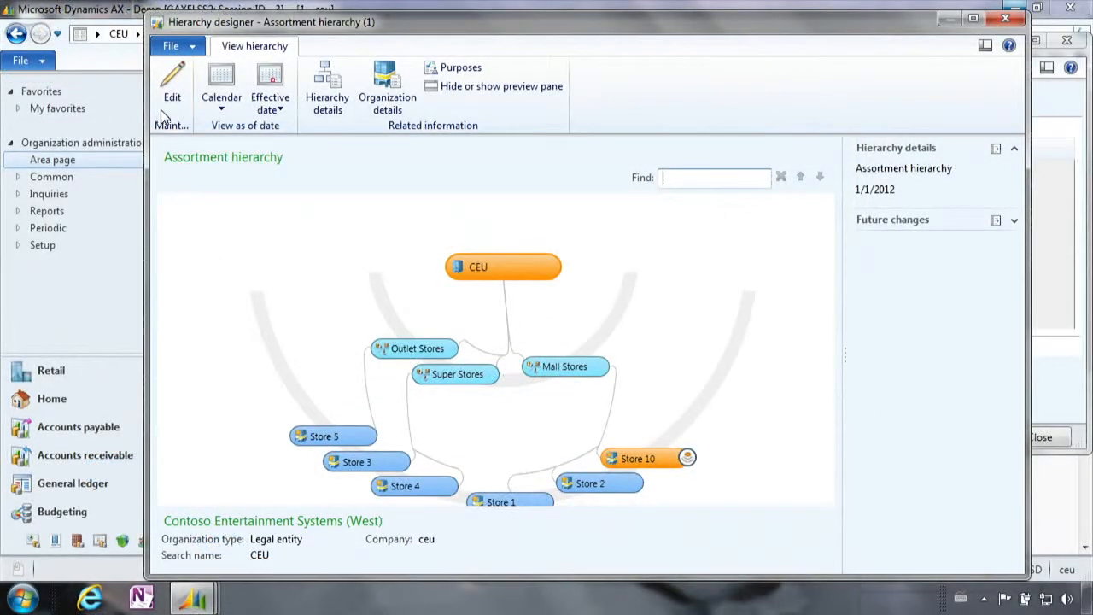
Edit the assortment hierarchy and insert the retail channel Store 6 under Mall Stores, leaving Store 6 selected
left_click(169, 94)
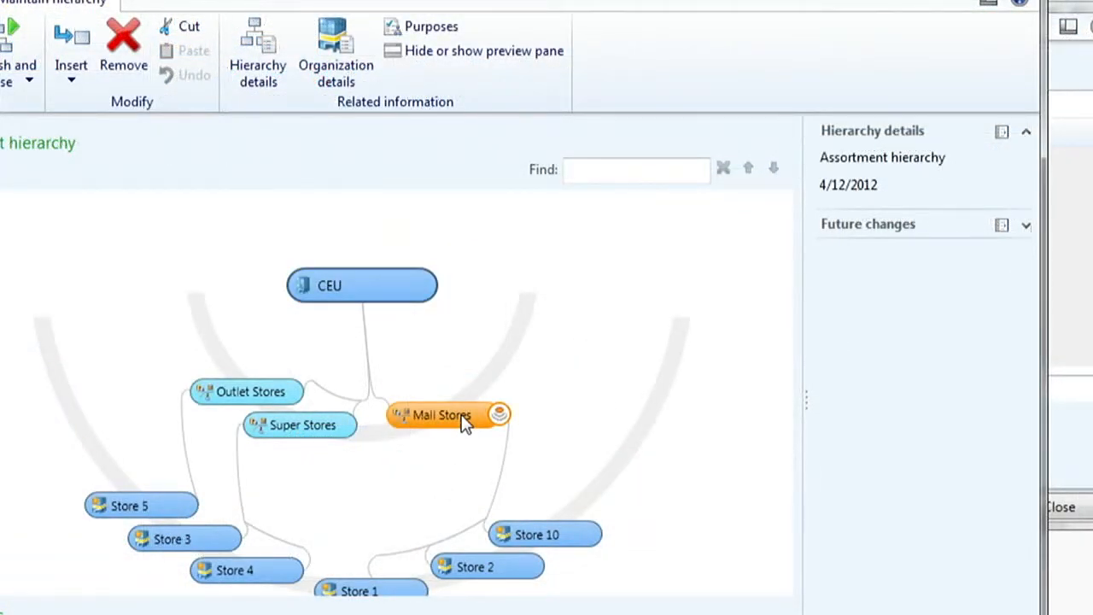
right_click(462, 417)
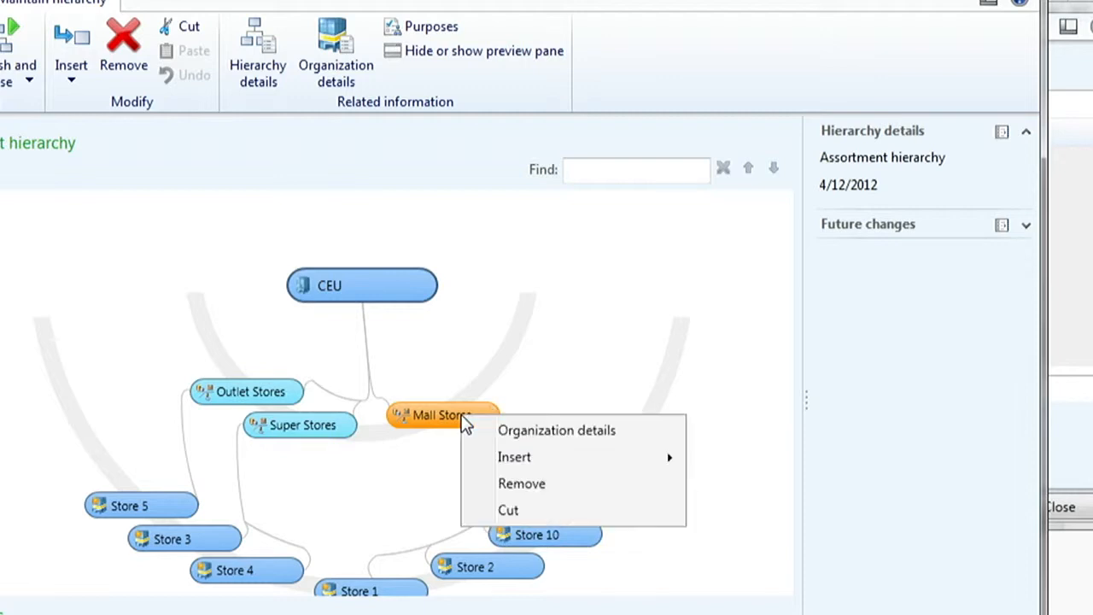
mouse_move(619, 466)
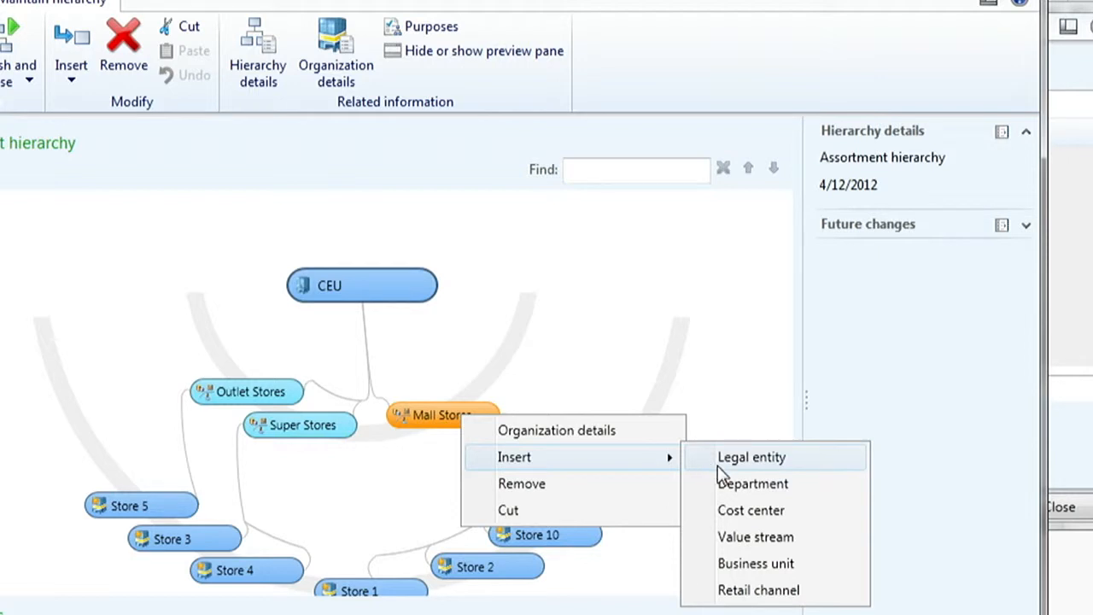
left_click(758, 591)
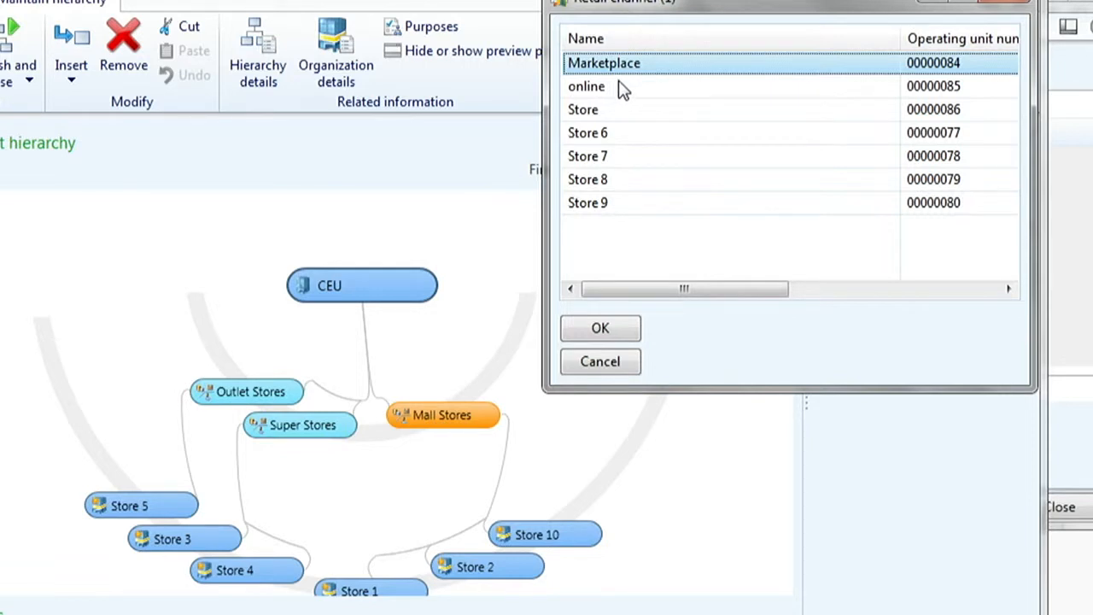
left_click(624, 136)
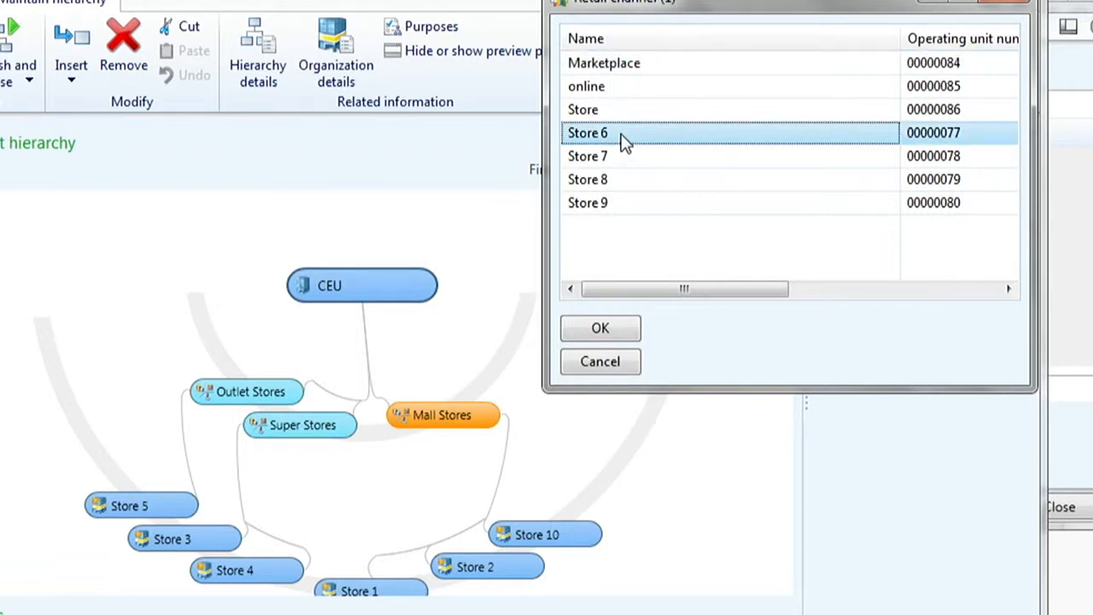
left_click(601, 332)
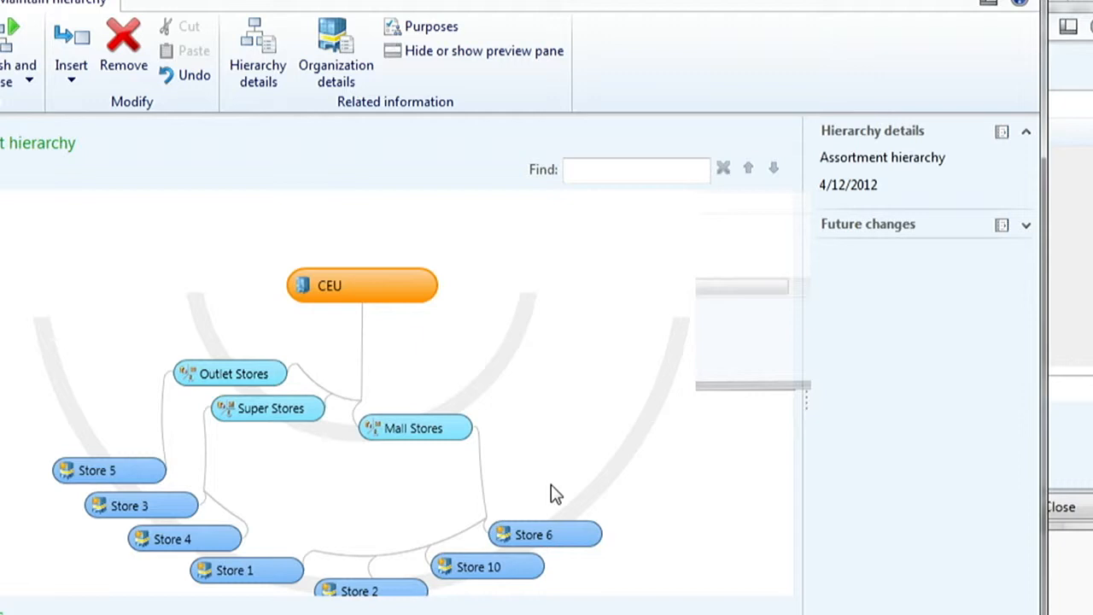
left_click(434, 428)
left_click(563, 537)
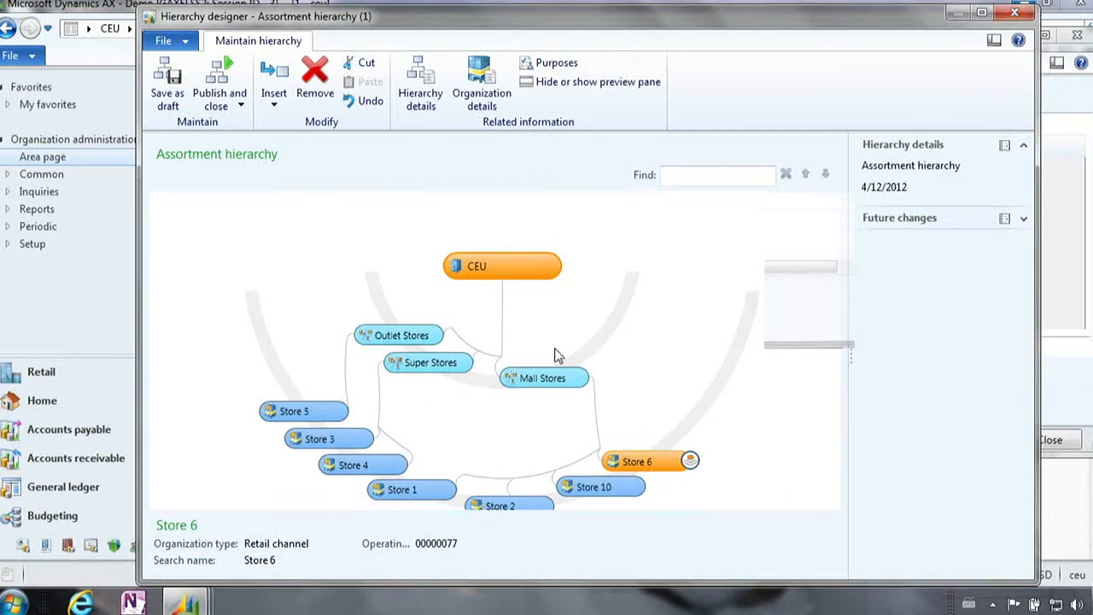
Publish and close the edited assortment hierarchy with an effective date of 4/30/2012, and dismiss the confirmation message
left_click(384, 201)
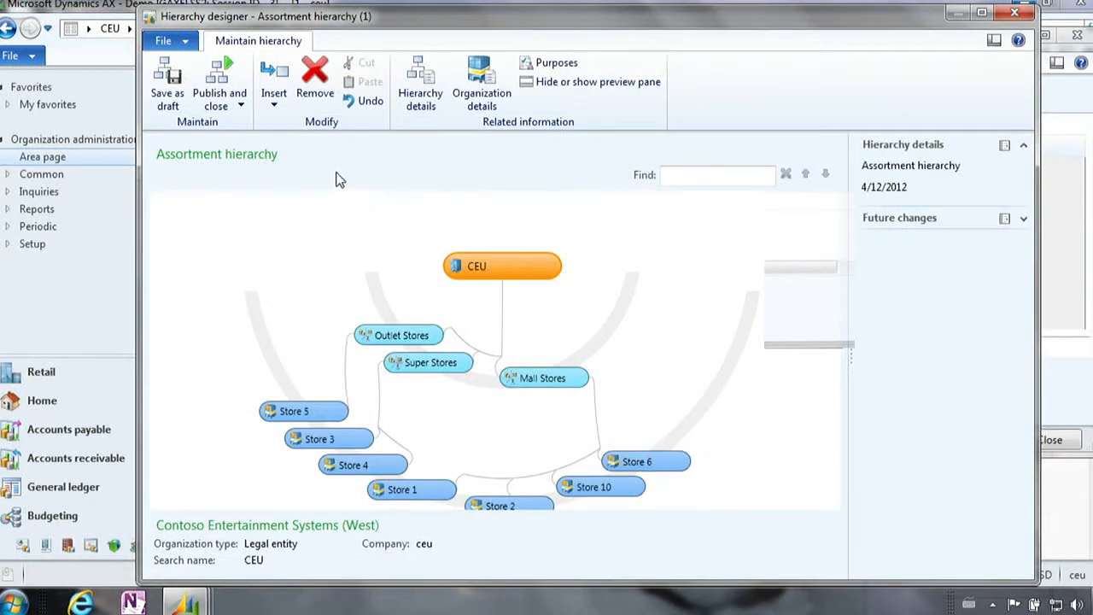
left_click(217, 96)
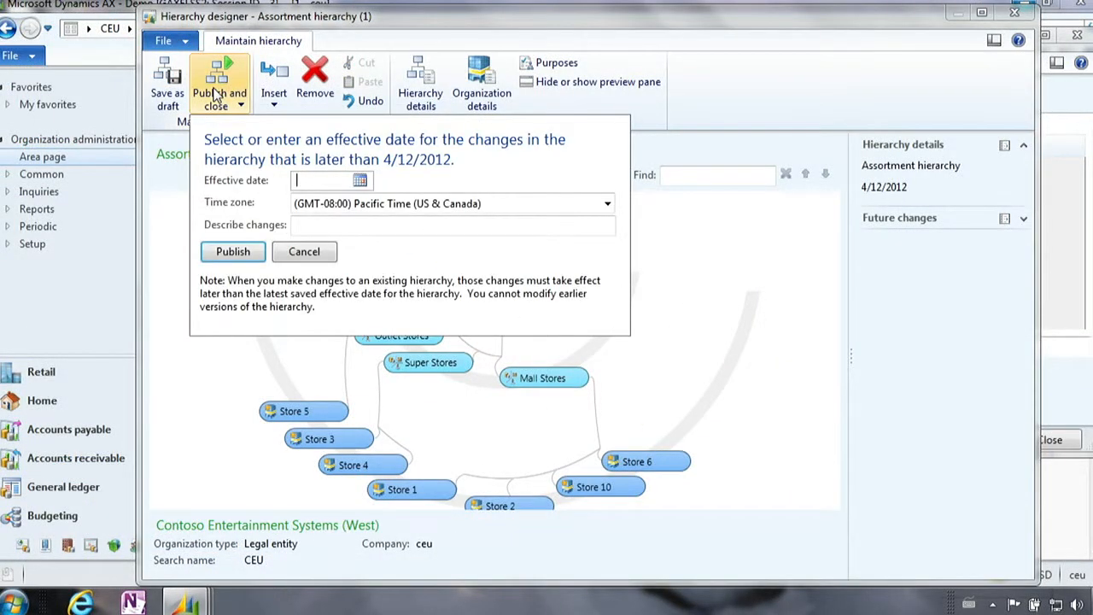
left_click(358, 181)
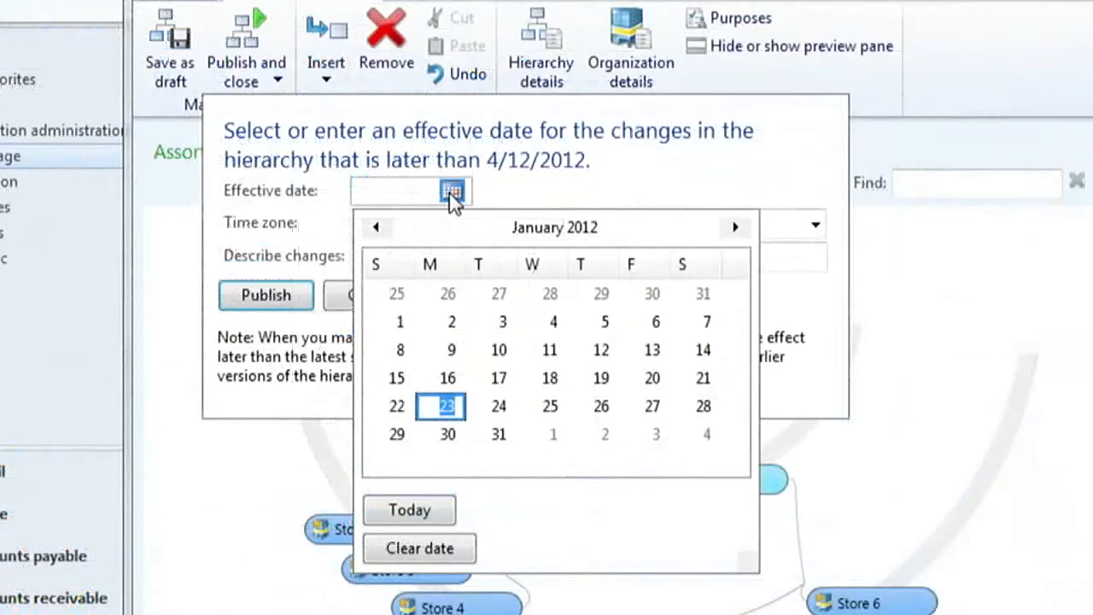
left_click(735, 229)
left_click(735, 229)
left_click(734, 229)
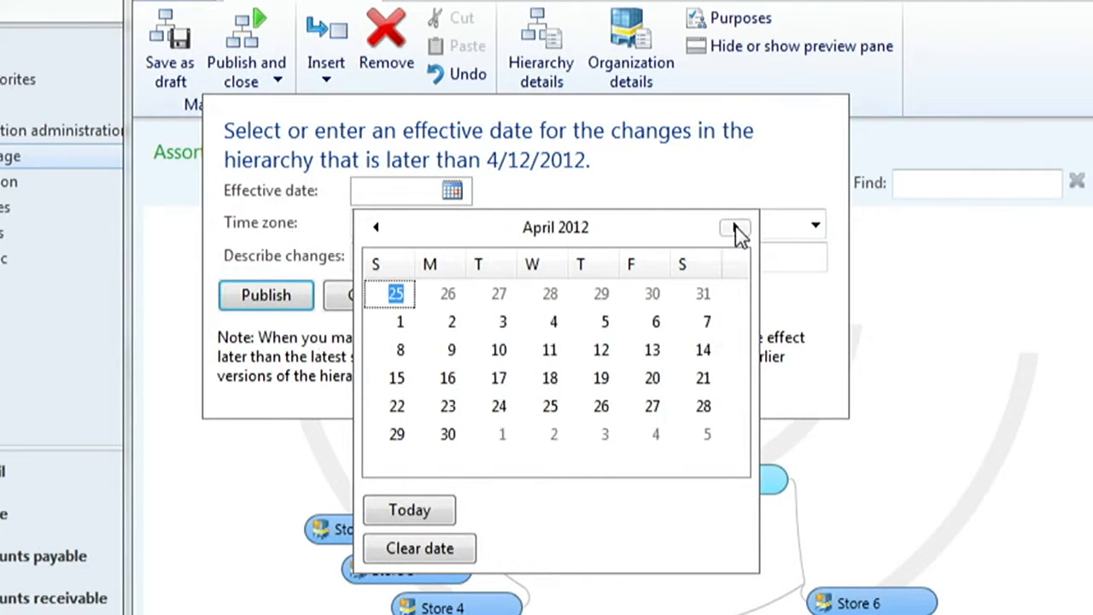
left_click(446, 433)
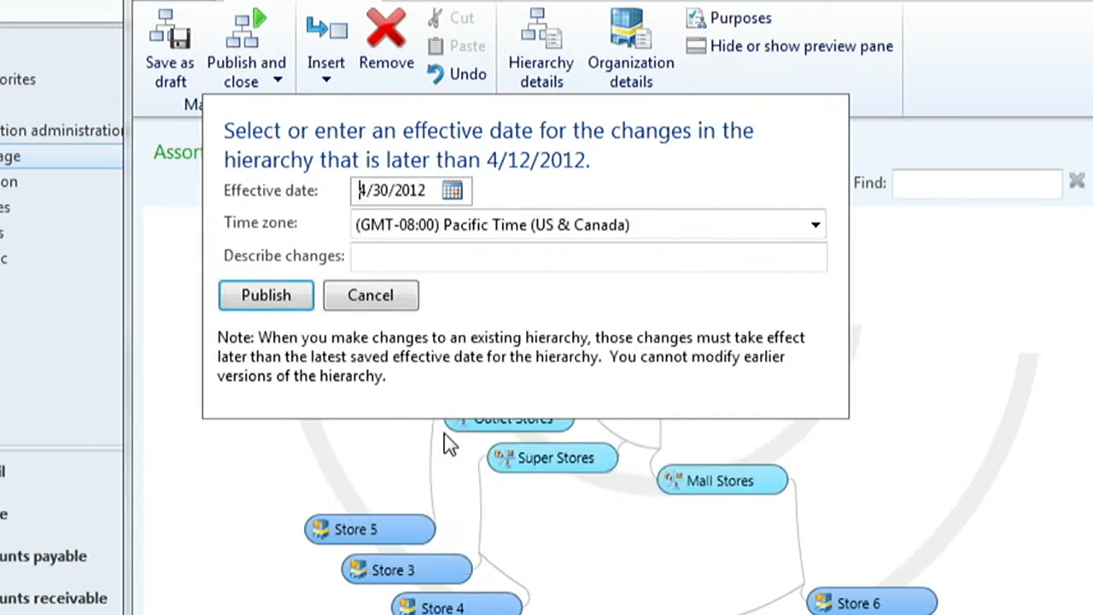
left_click(276, 296)
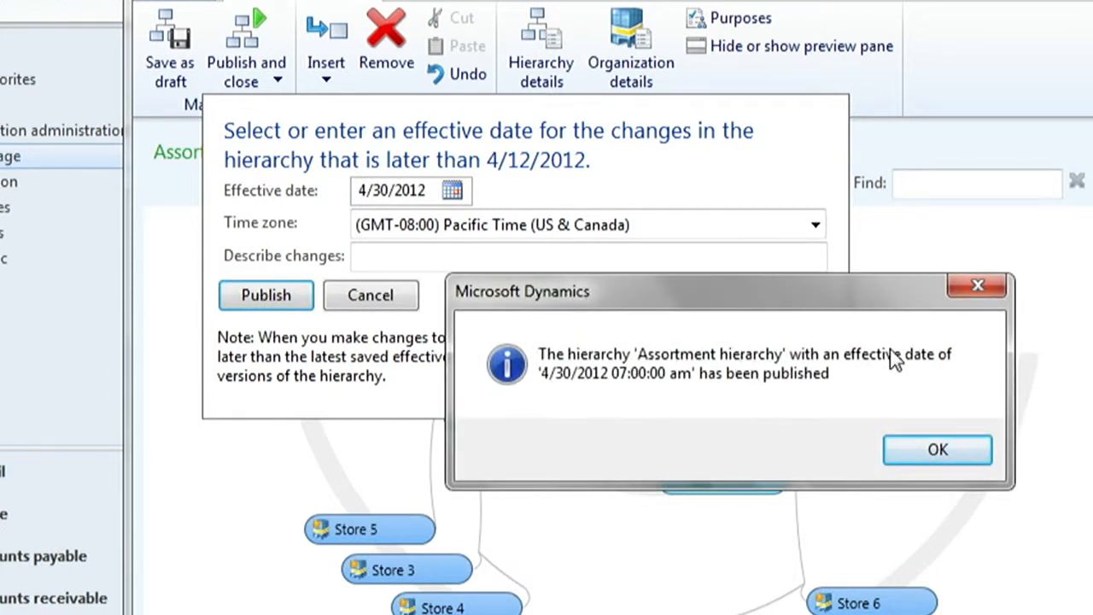
left_click(931, 453)
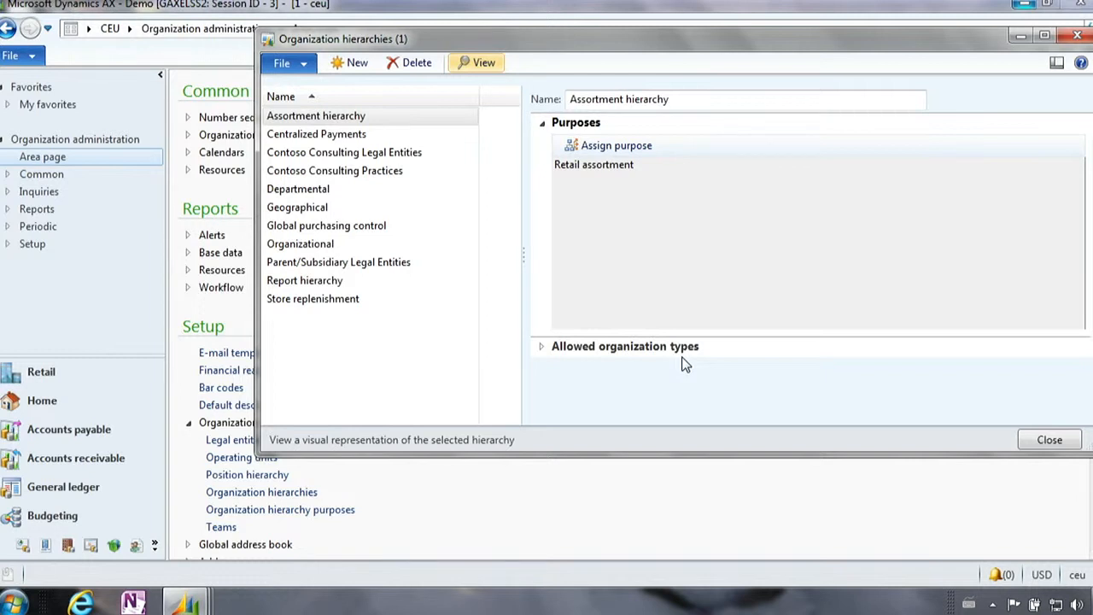
left_click_drag(966, 39, 875, 45)
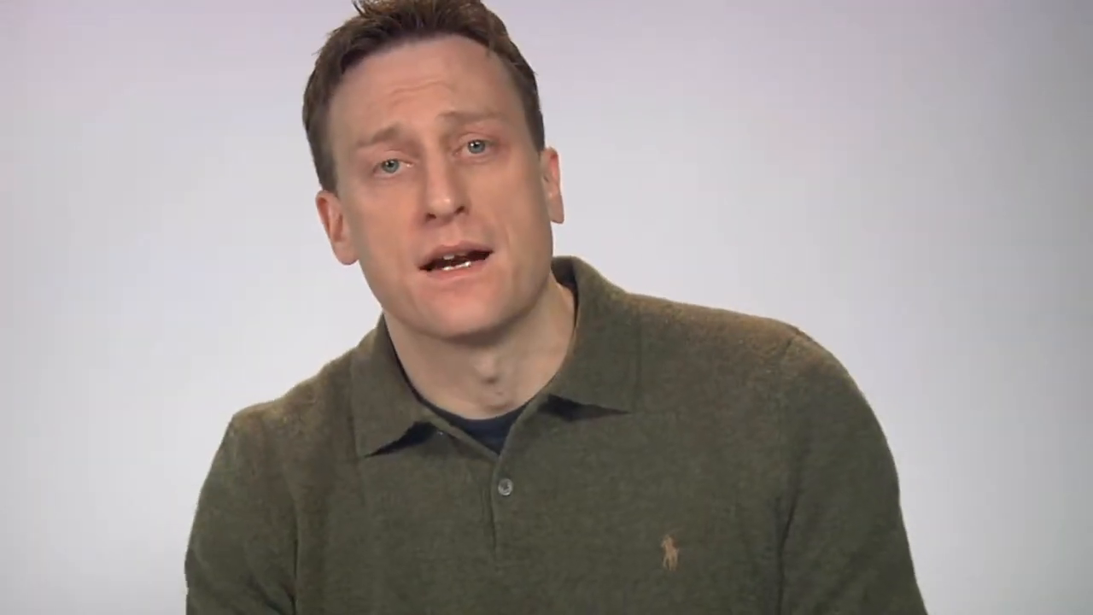